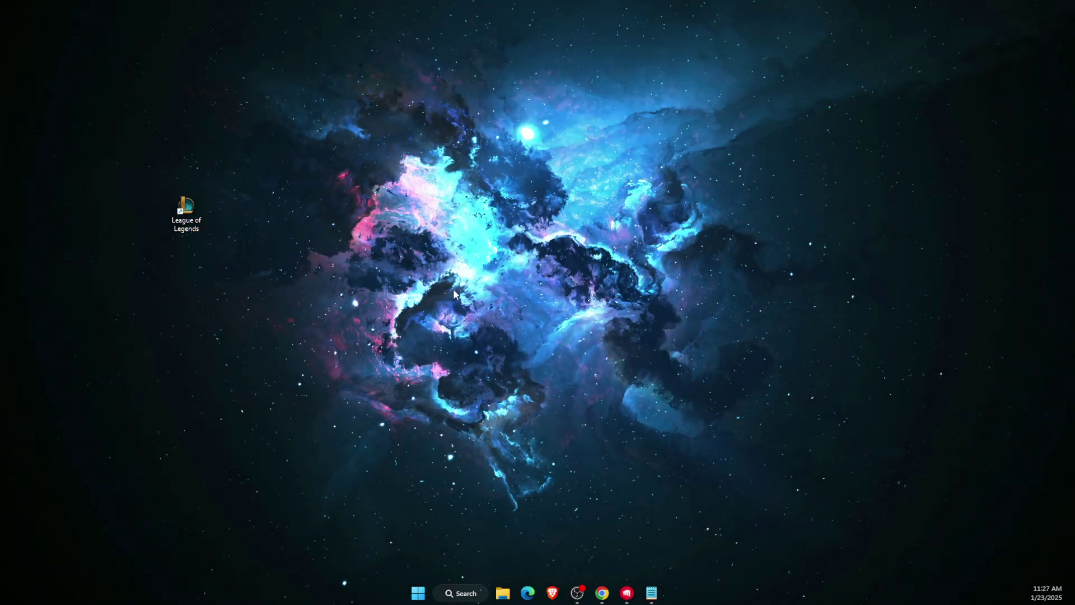
# Search for 'le' and bring up the options for the League of Legends best match
pyautogui.click(462, 593)
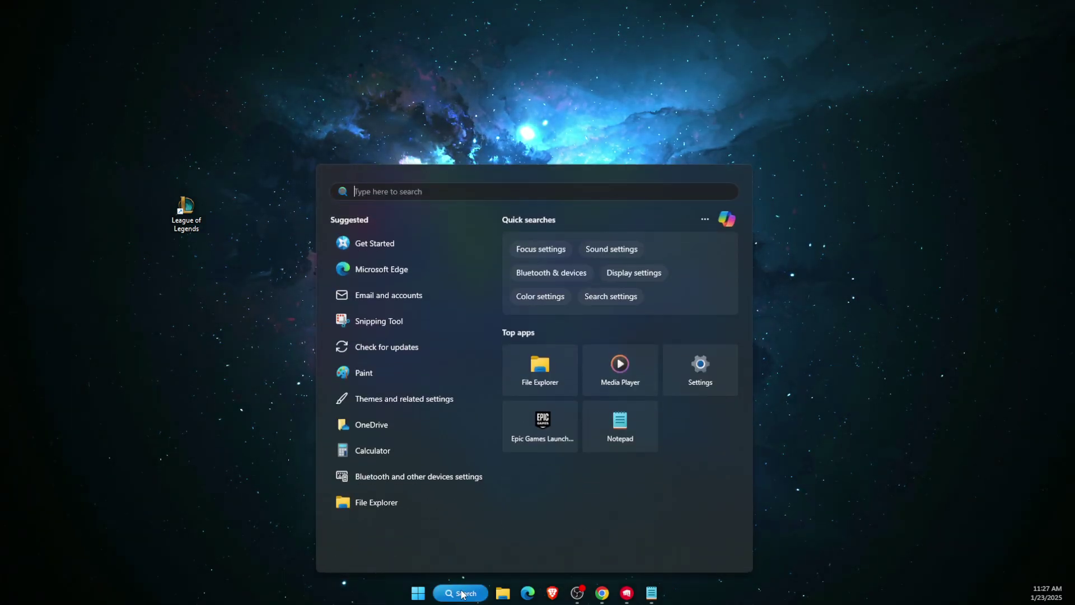
pyautogui.write('le')
pyautogui.rightClick(428, 277)
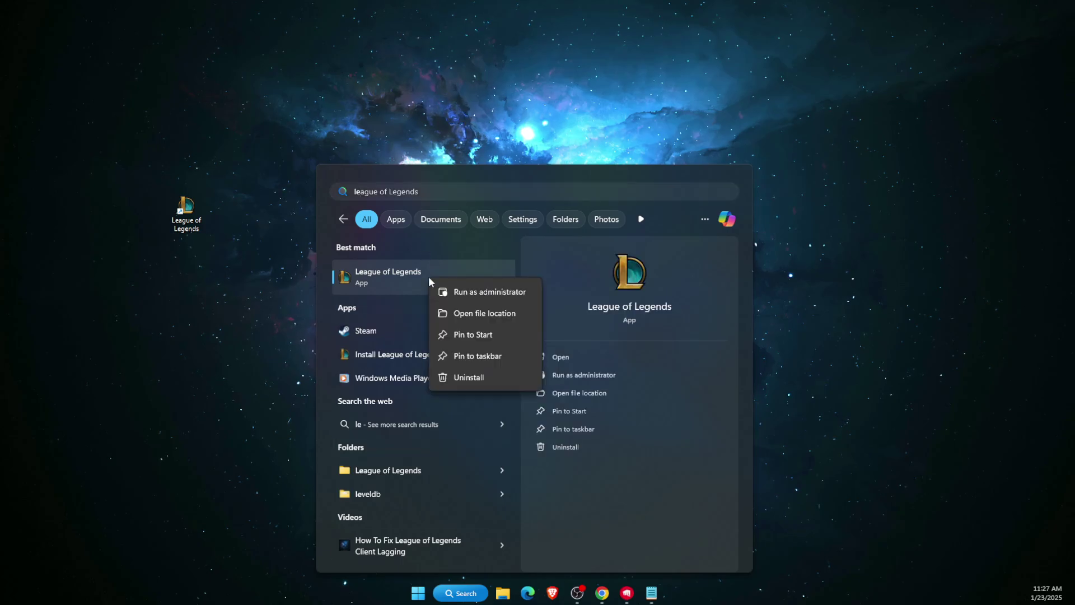
# Follow the League of Legends shortcut to its C:\Riot Games\League of Legends install folder
pyautogui.click(496, 315)
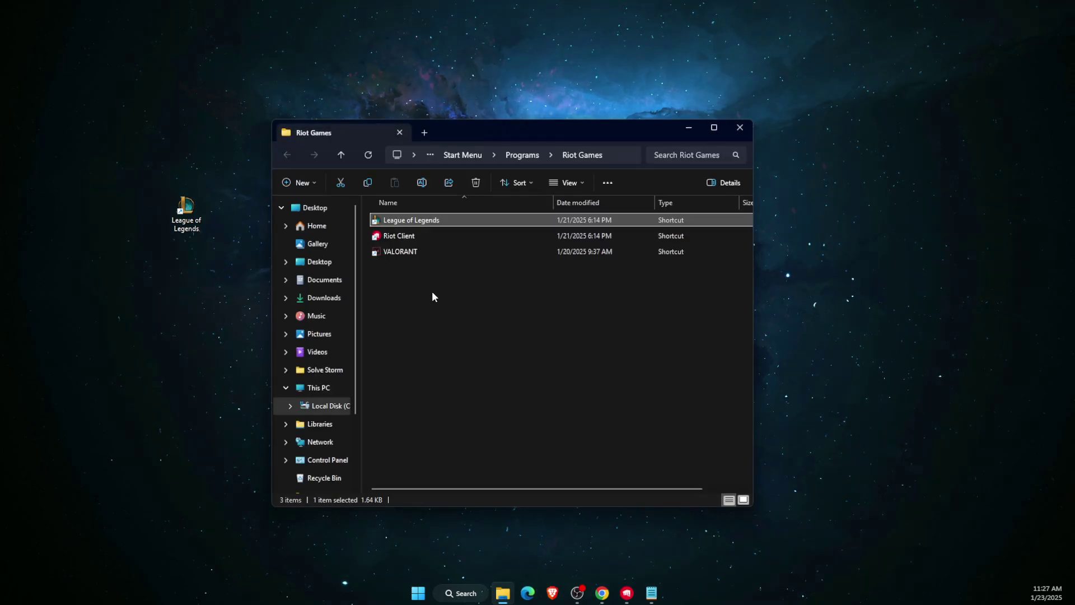
pyautogui.rightClick(420, 221)
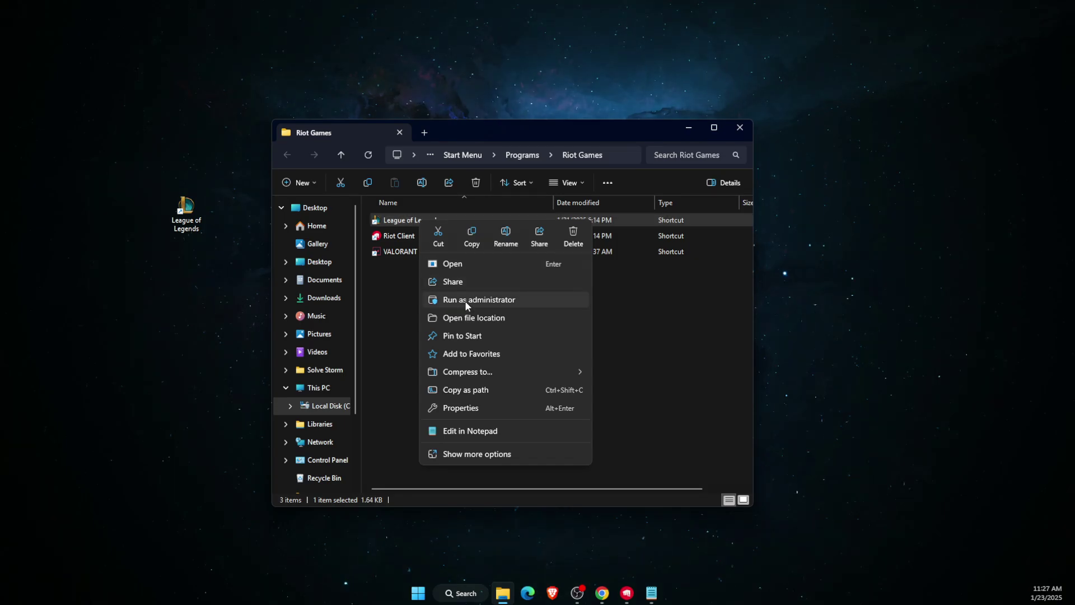
pyautogui.click(467, 317)
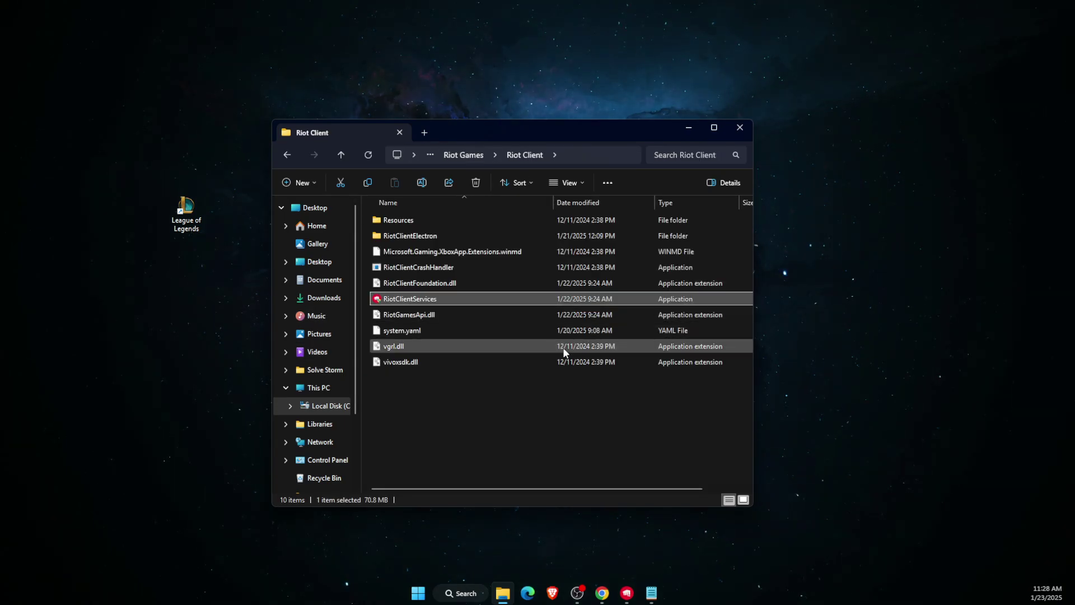
pyautogui.click(459, 154)
pyautogui.doubleClick(413, 220)
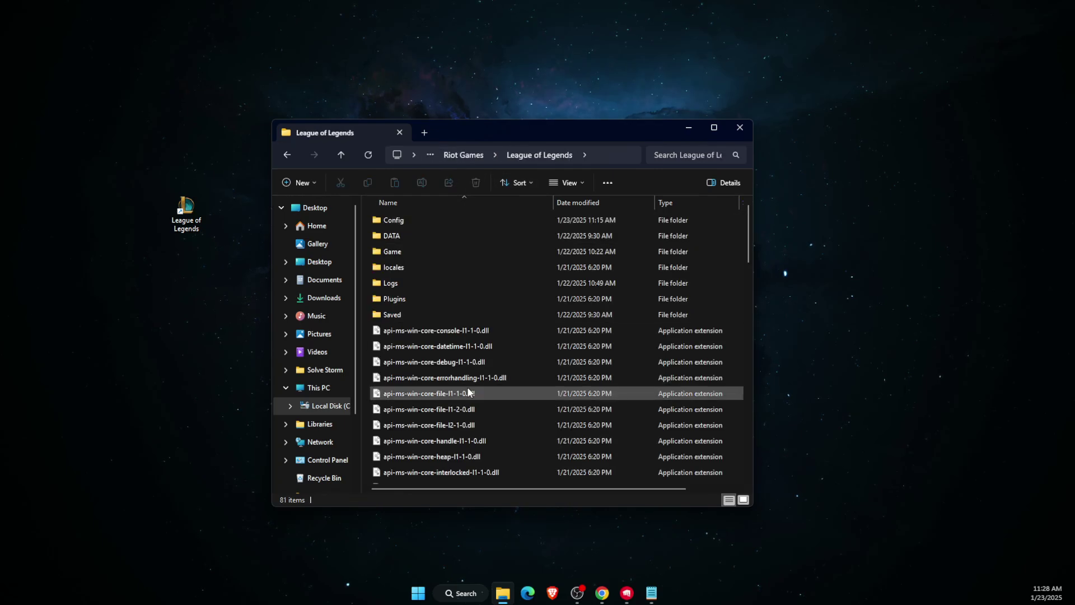
# Open the Properties window of the LeagueClient application
pyautogui.scroll(-15, 467, 389)
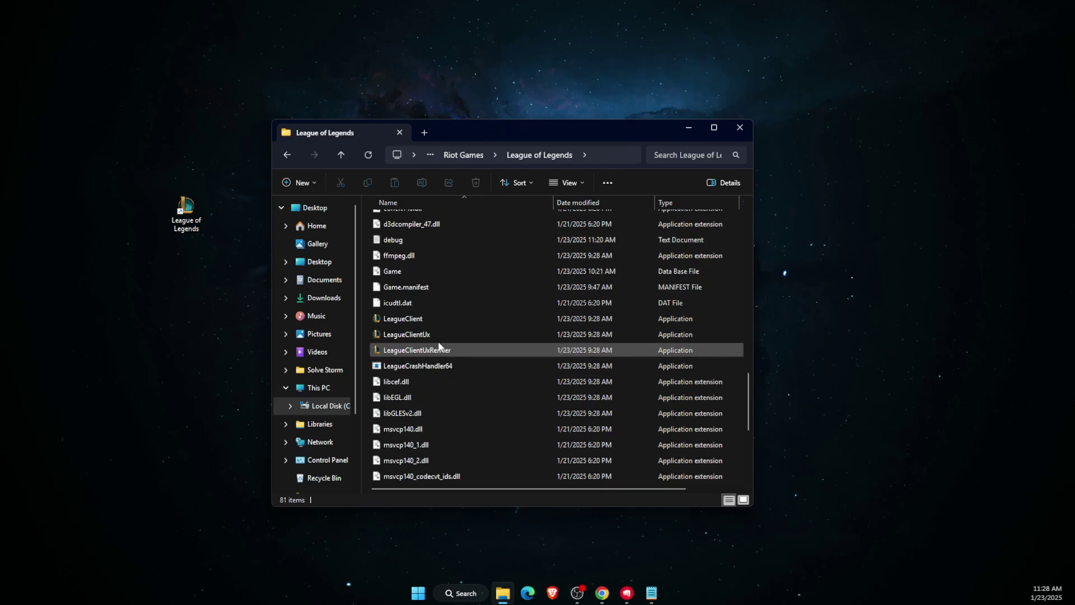
pyautogui.click(415, 320)
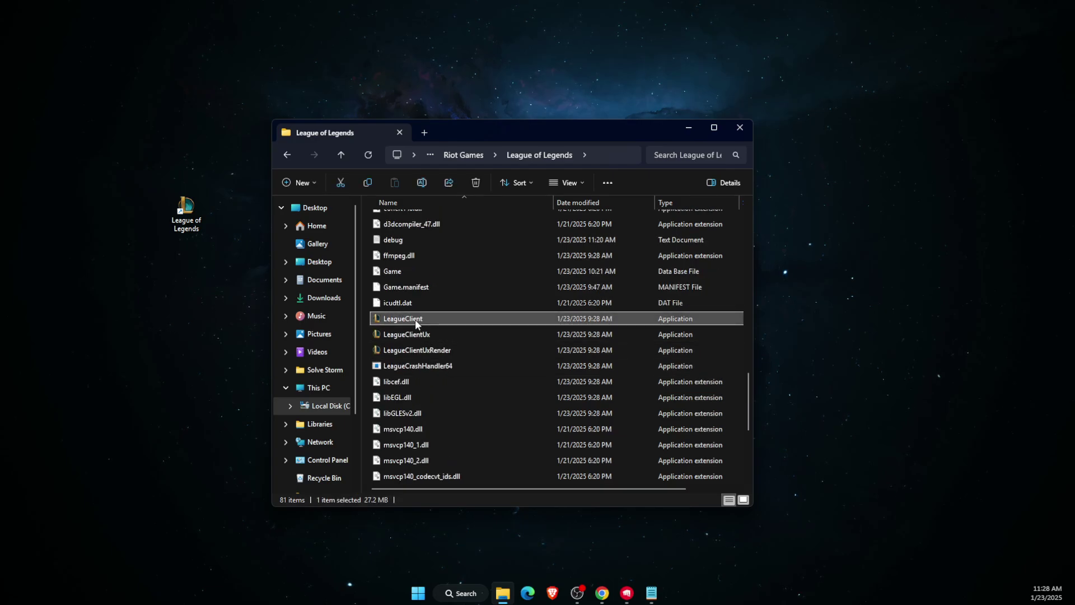
pyautogui.rightClick(415, 318)
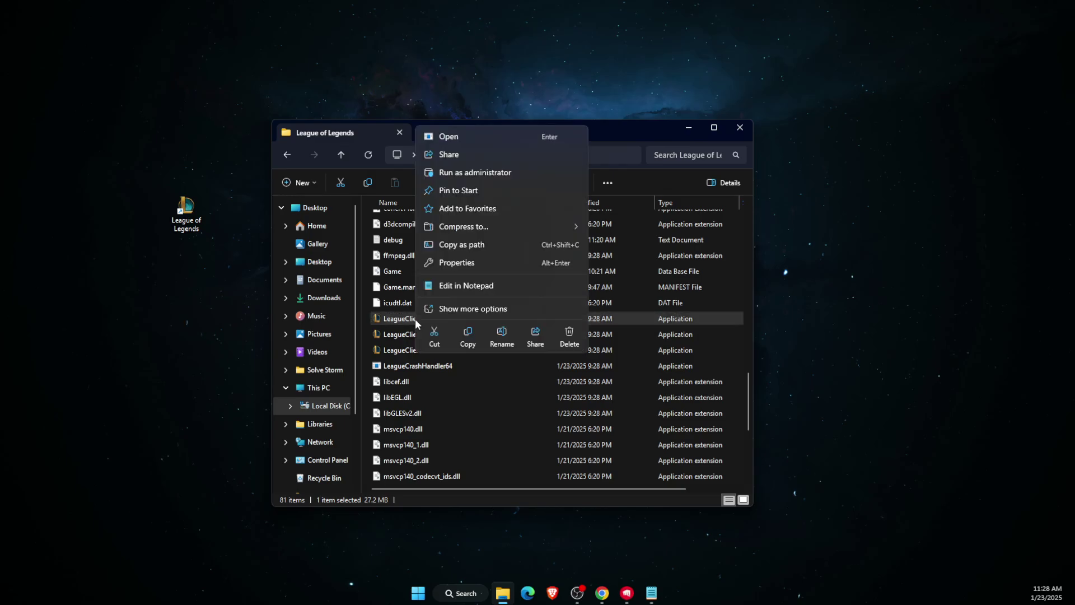
pyautogui.click(466, 263)
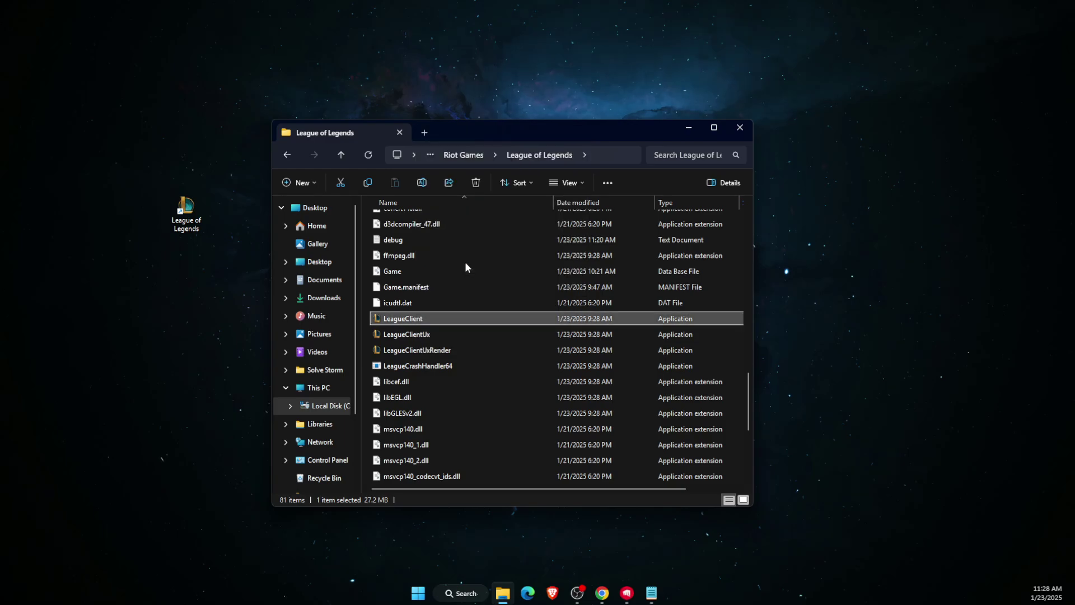
# Set LeagueClient to always run as administrator, then close File Explorer
pyautogui.moveTo(266, 265); pyautogui.dragTo(512, 206)
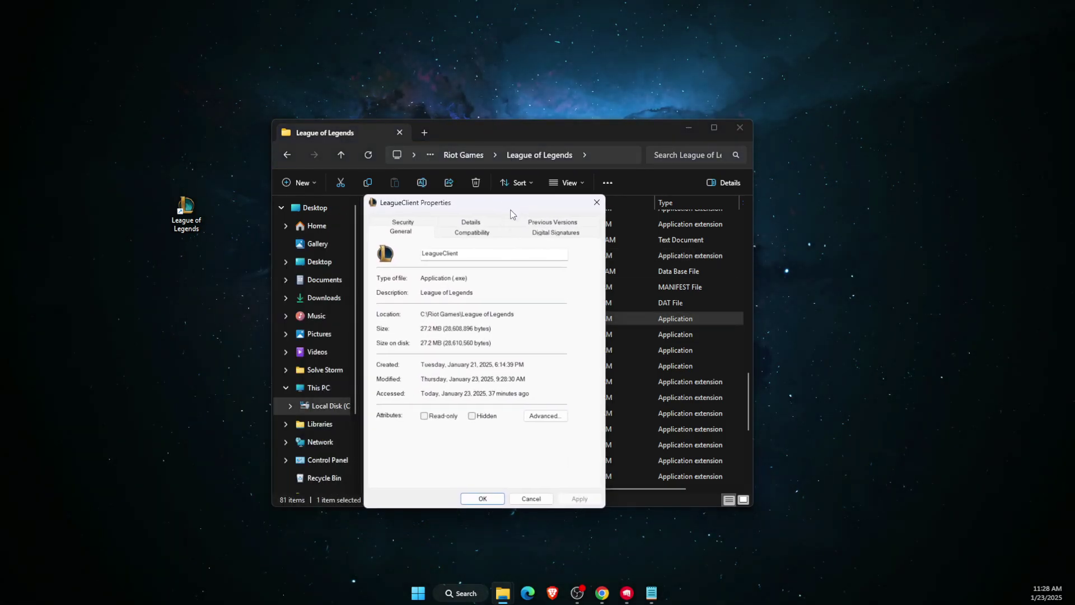
pyautogui.click(489, 232)
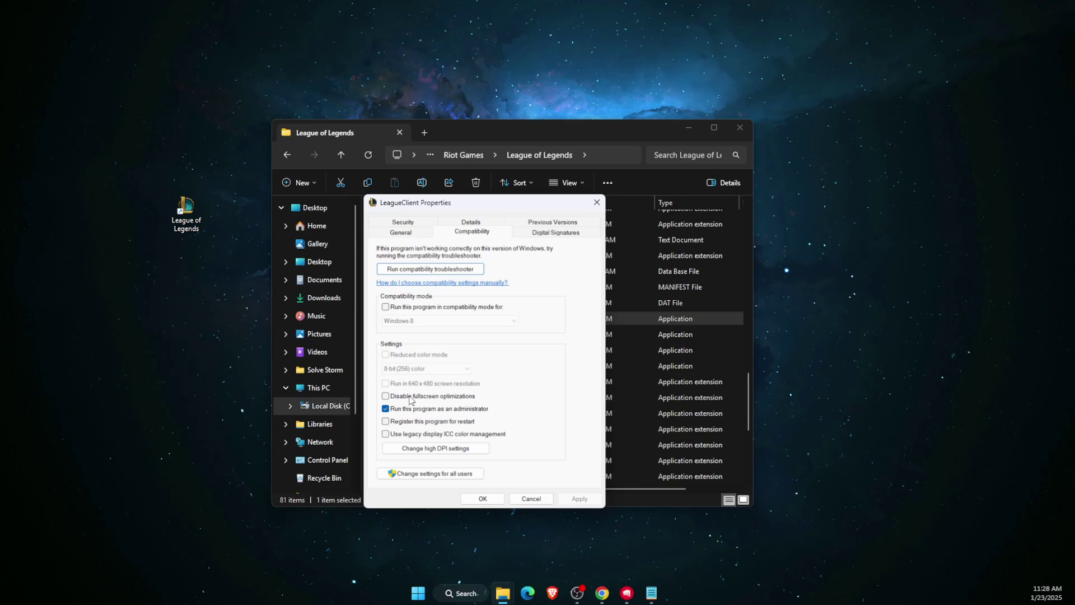
pyautogui.click(395, 412)
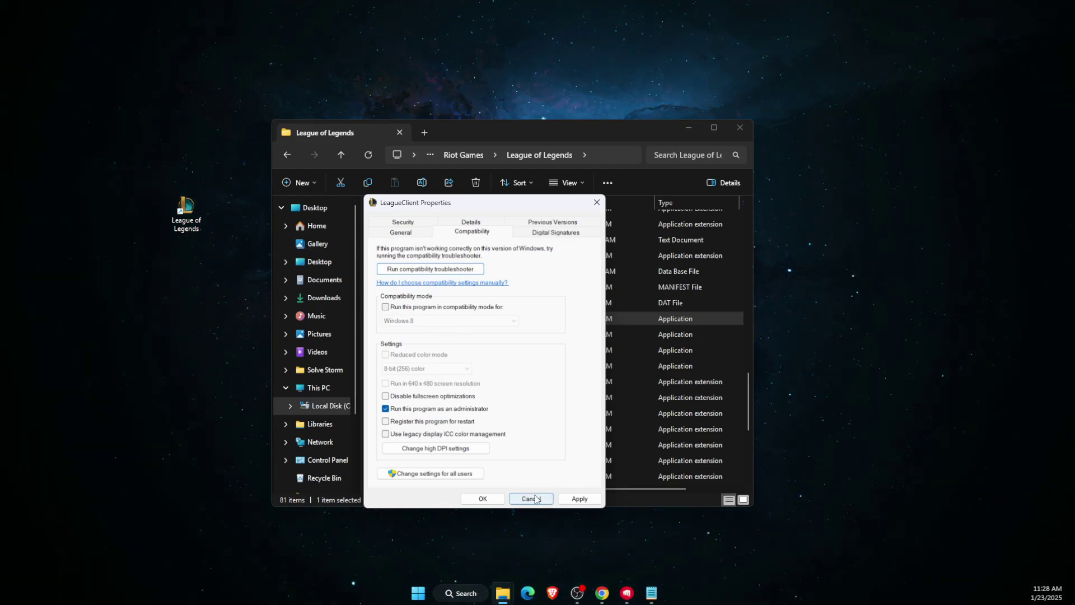
pyautogui.click(482, 498)
pyautogui.scroll(-4, 441, 303)
pyautogui.click(431, 367)
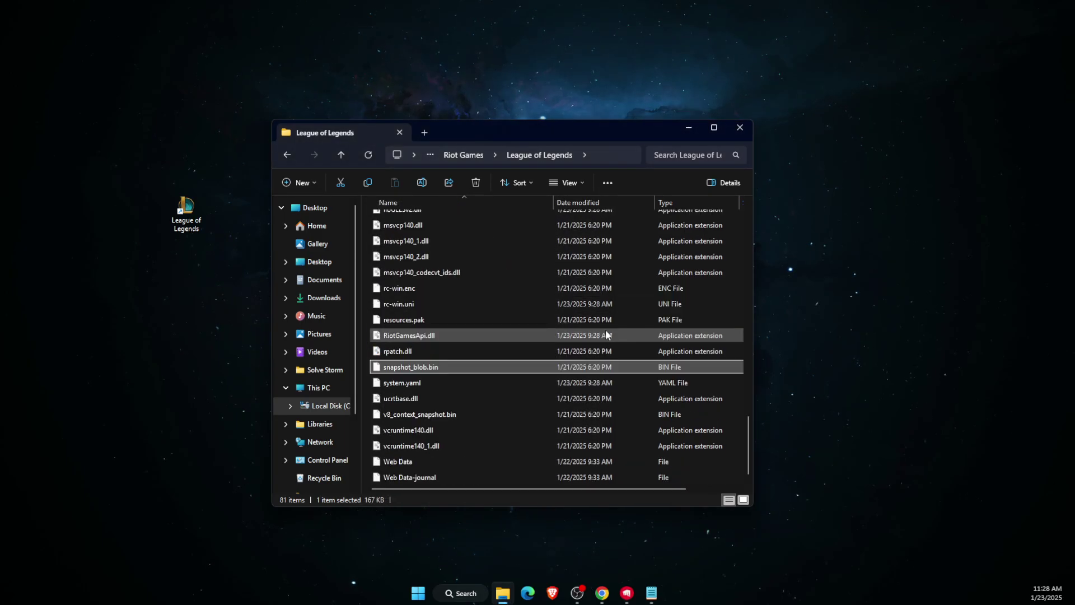
pyautogui.click(745, 129)
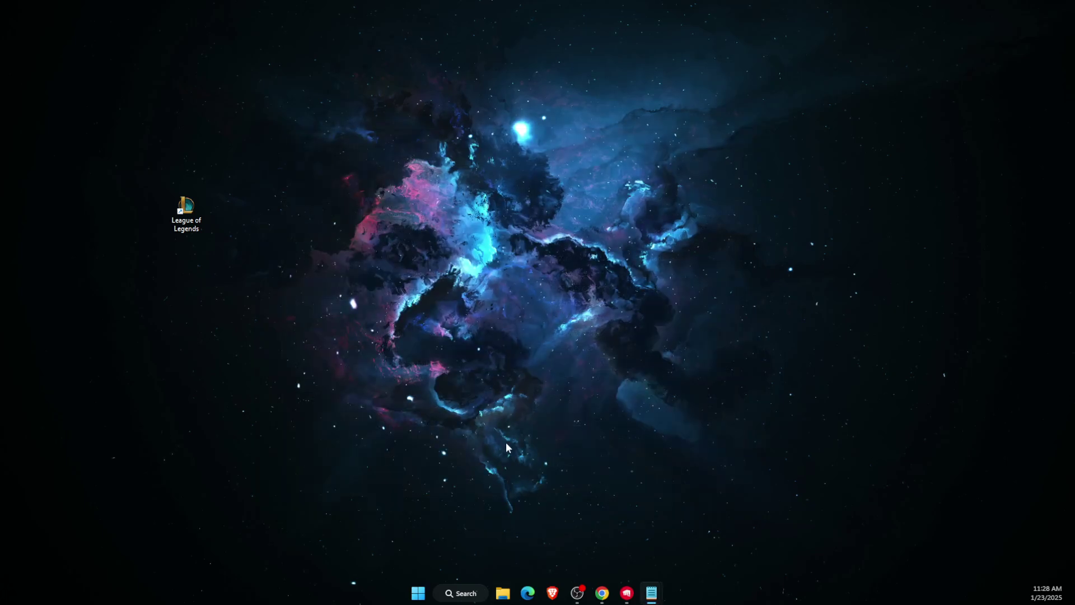
# Search 'virus' and open Virus & threat protection in Windows Security
pyautogui.click(459, 594)
pyautogui.write('virus')
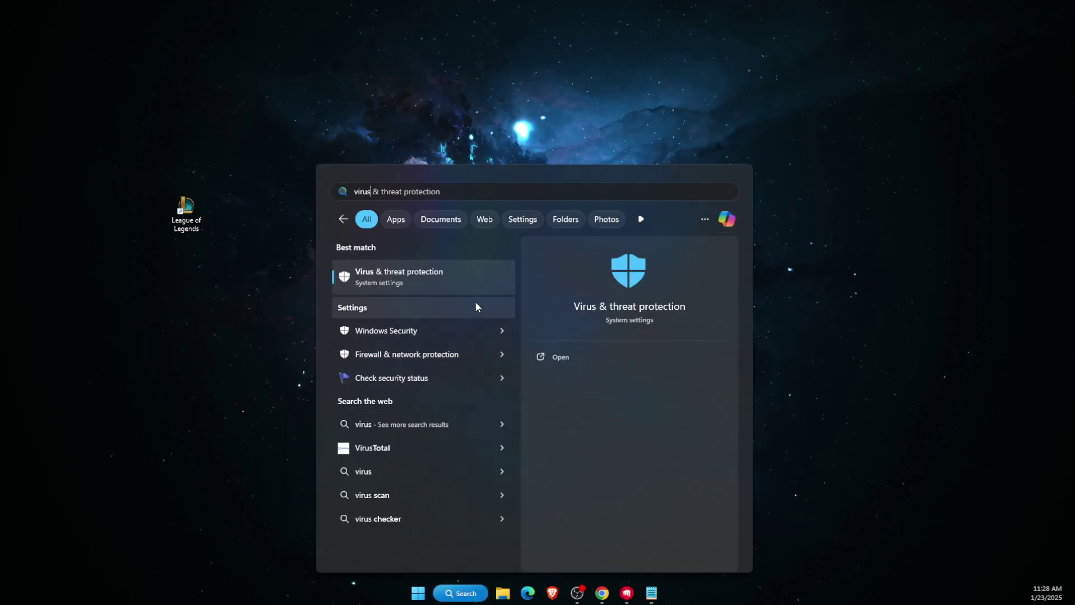
pyautogui.click(478, 280)
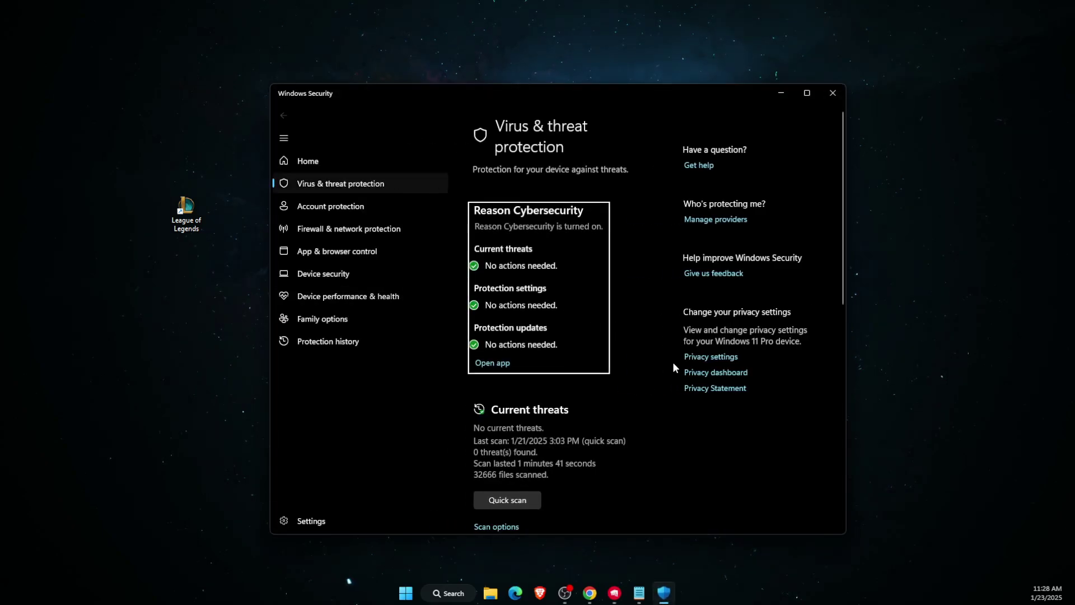
# Turn real-time protection off in the virus protection settings, then close Windows Security
pyautogui.scroll(-5, 673, 364)
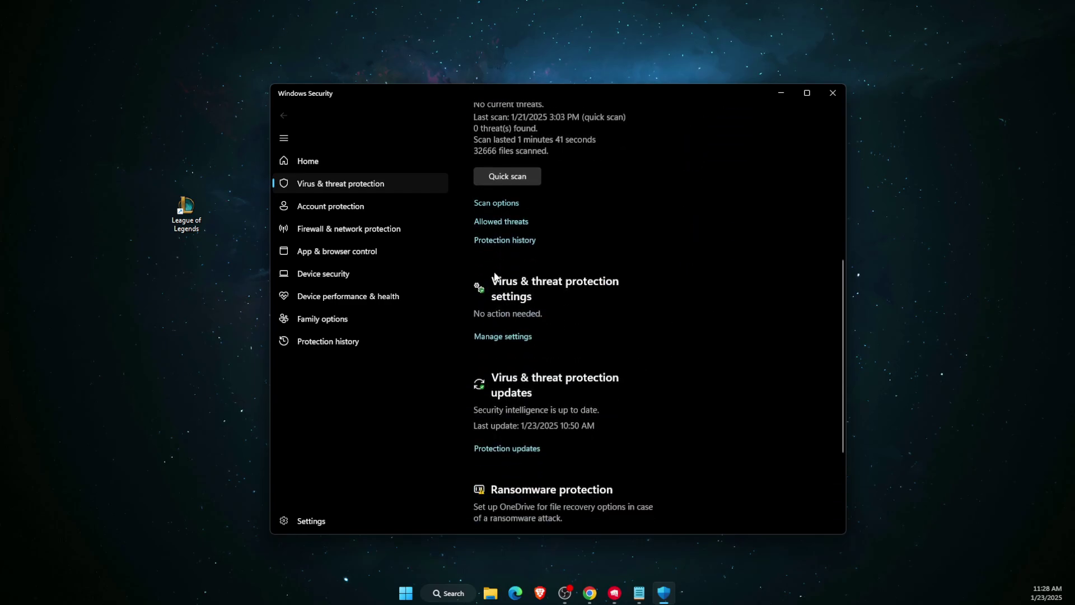
pyautogui.click(509, 337)
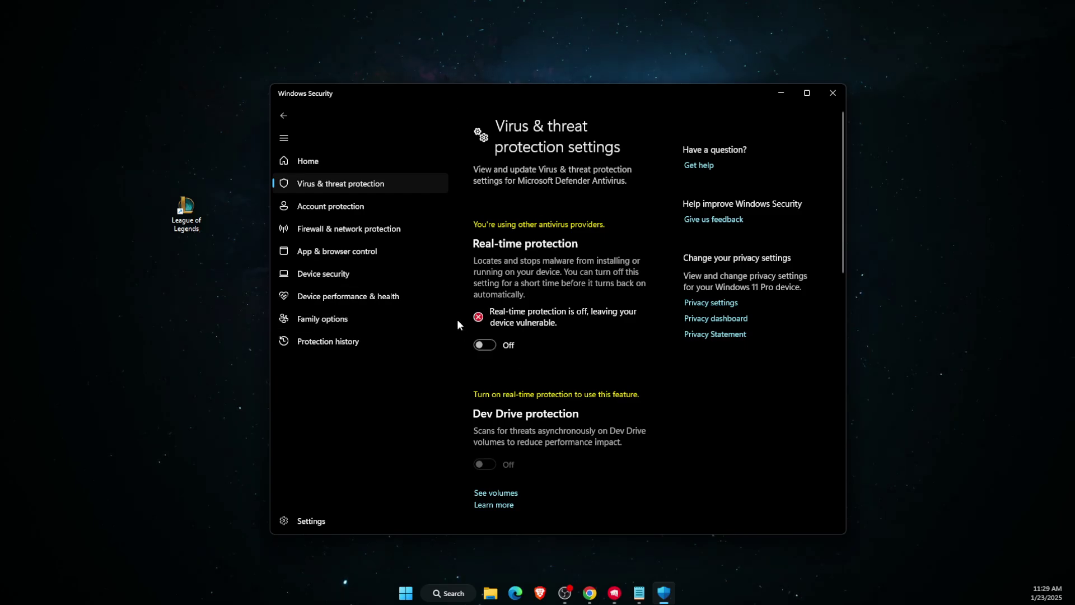
pyautogui.click(833, 93)
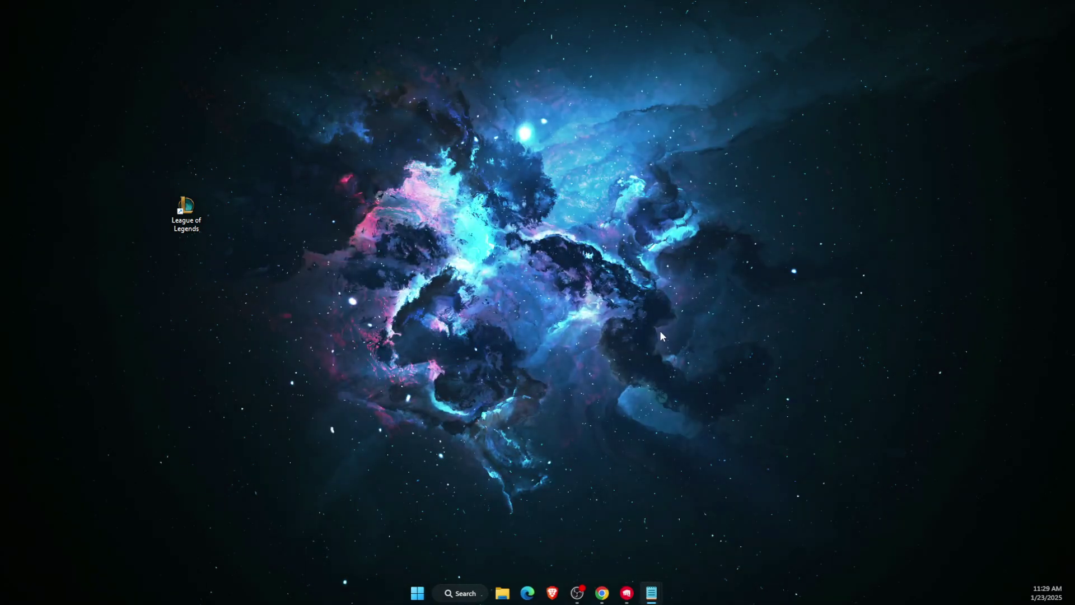
# Filter the Installed apps list to 'vang' and bring up Riot Vanguard's Uninstall option
pyautogui.click(455, 594)
pyautogui.write('installed apps')
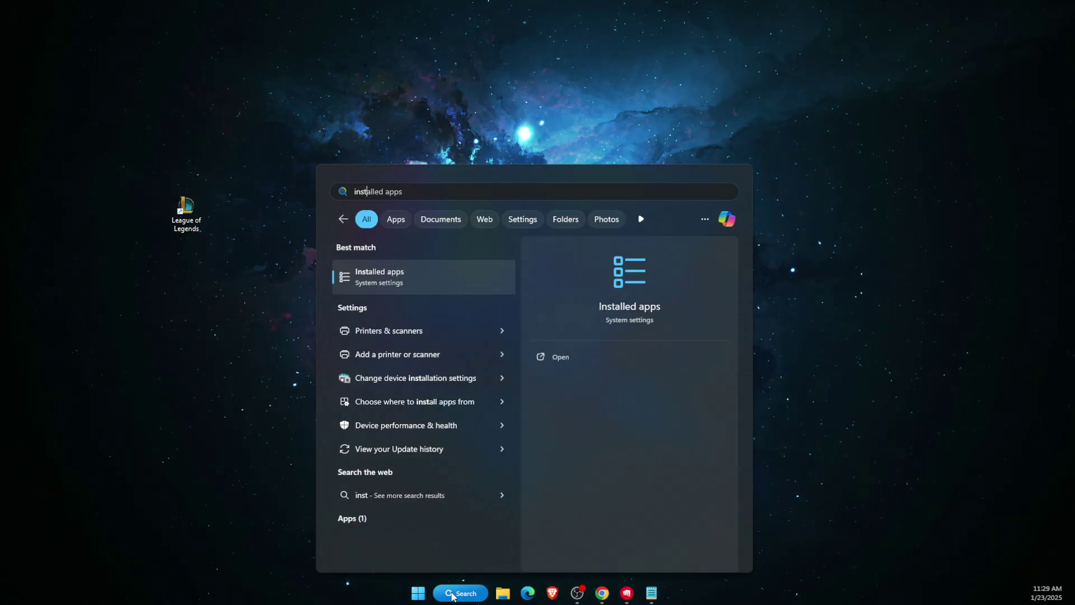
pyautogui.press('Return')
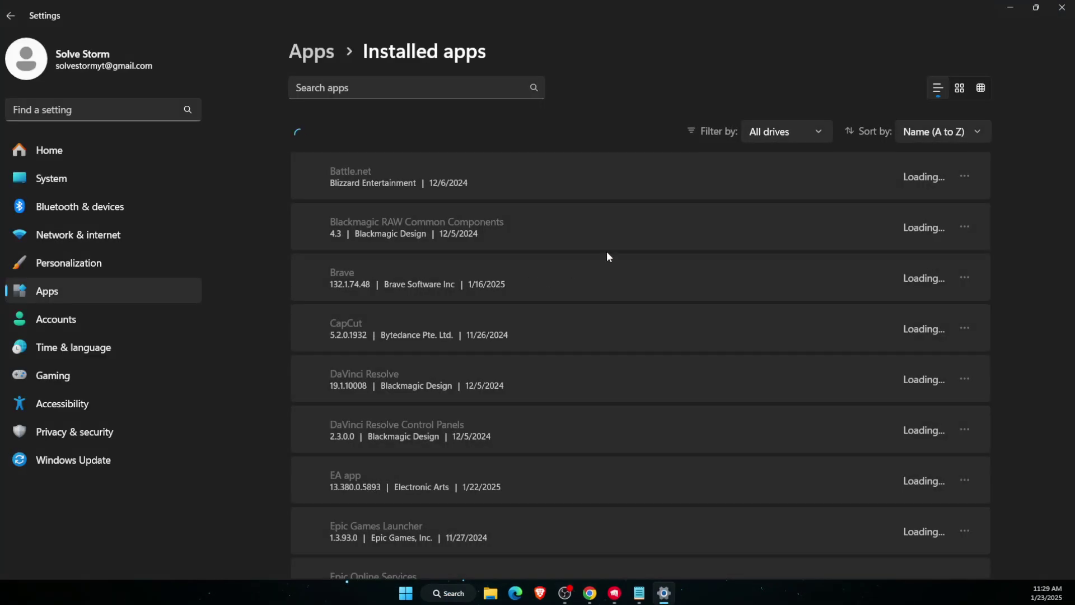
pyautogui.click(403, 85)
pyautogui.write('v')
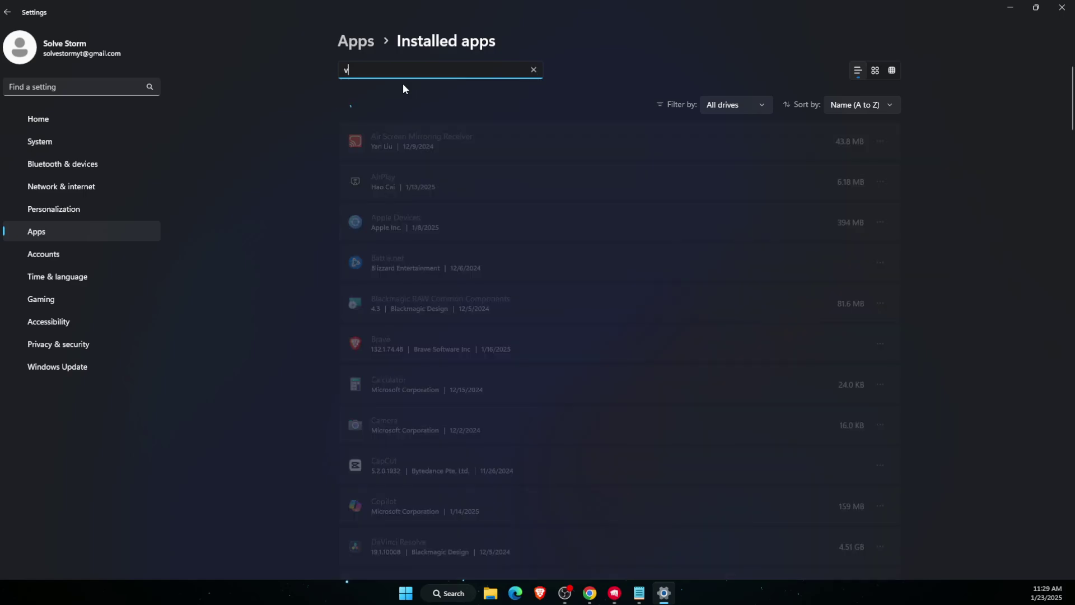
pyautogui.write('ang')
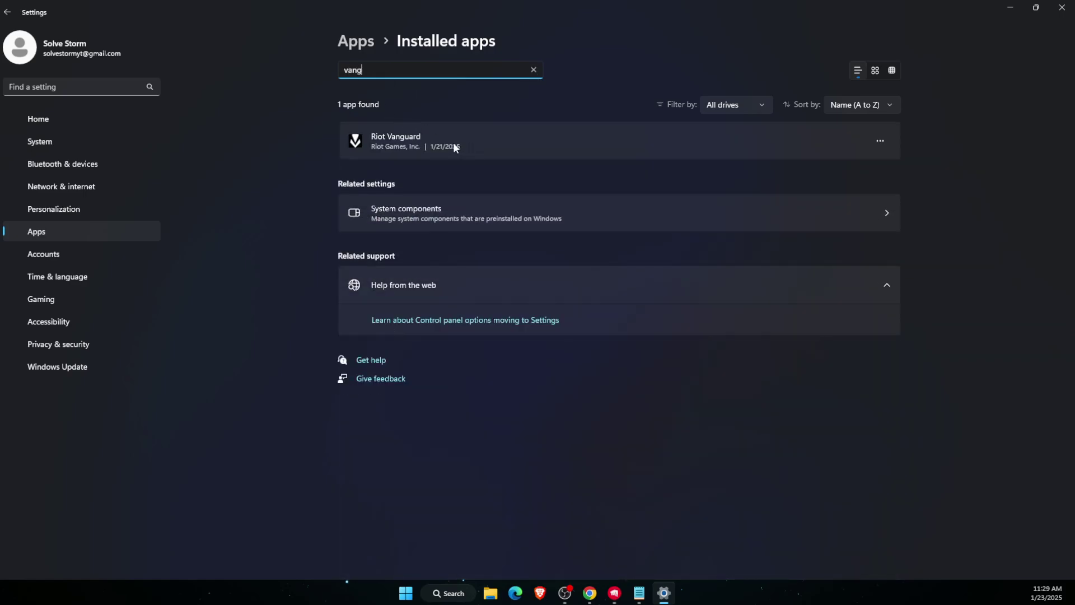
pyautogui.click(877, 145)
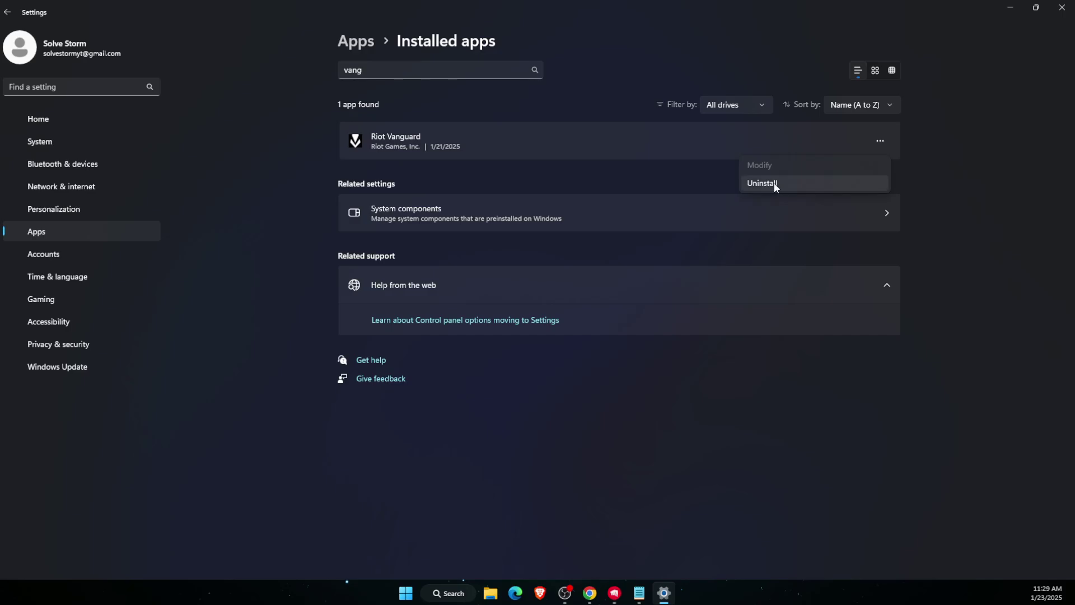
# Close Settings, bring up Riot Client on the League of Legends page, then minimize it
pyautogui.click(1062, 7)
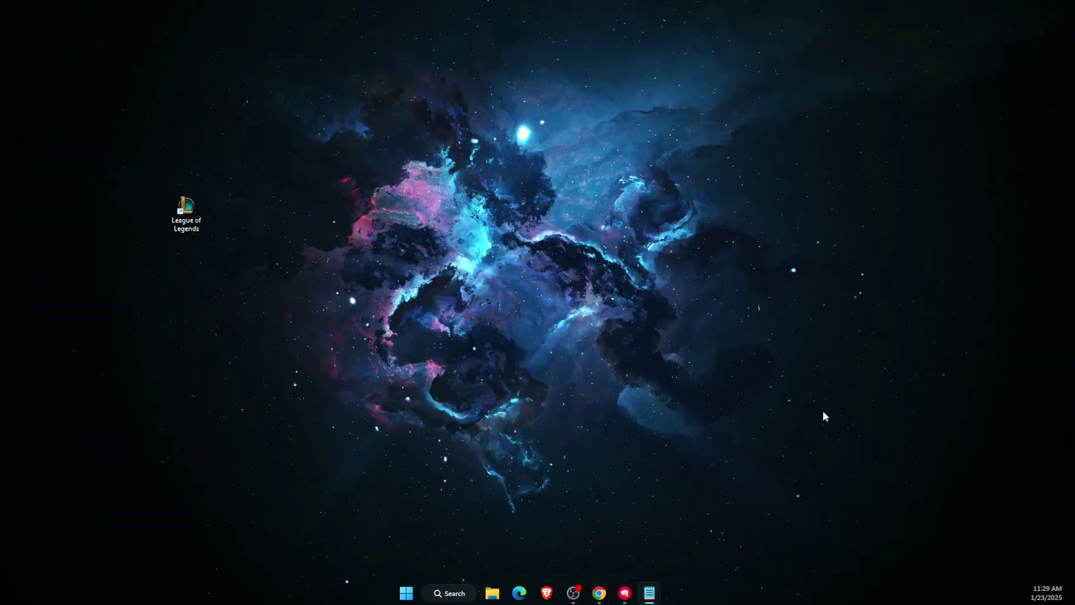
pyautogui.click(627, 592)
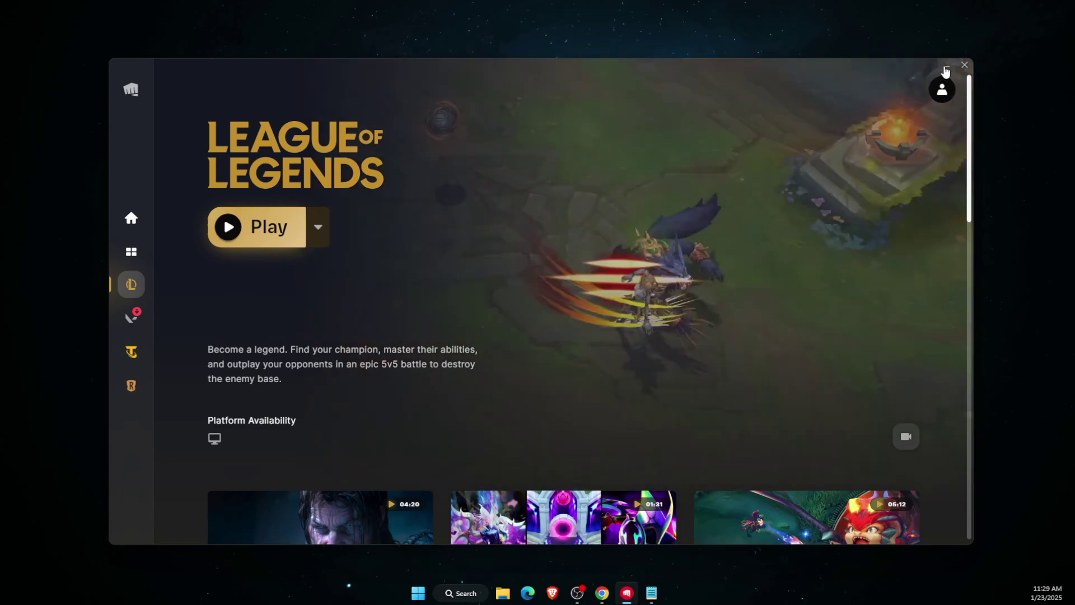
pyautogui.click(946, 66)
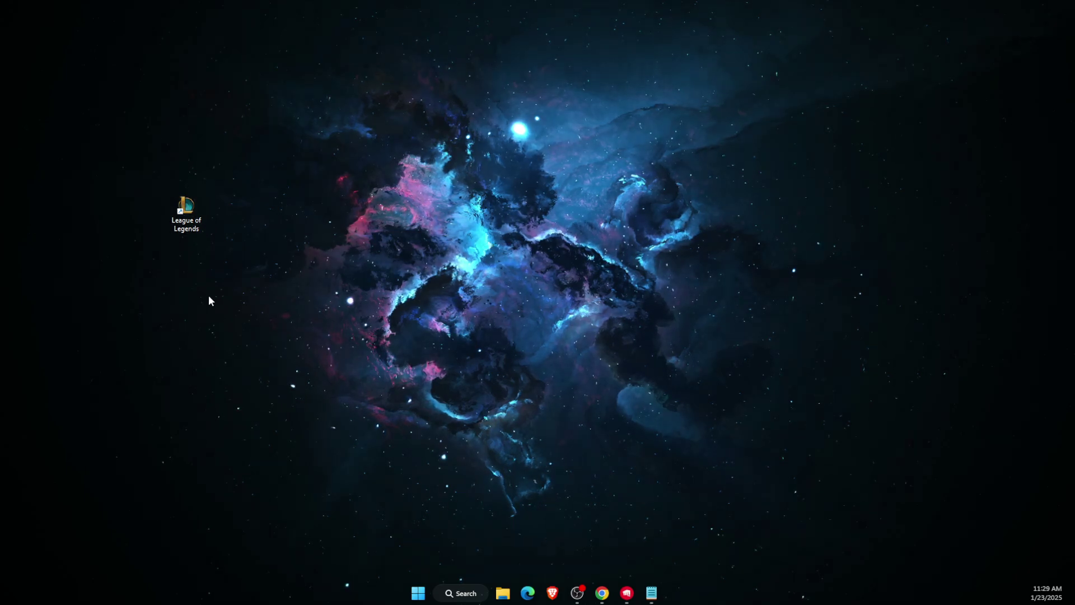
# Go from the League of Legends shortcut up to the C:\Riot Games folder
pyautogui.rightClick(193, 214)
pyautogui.click(231, 309)
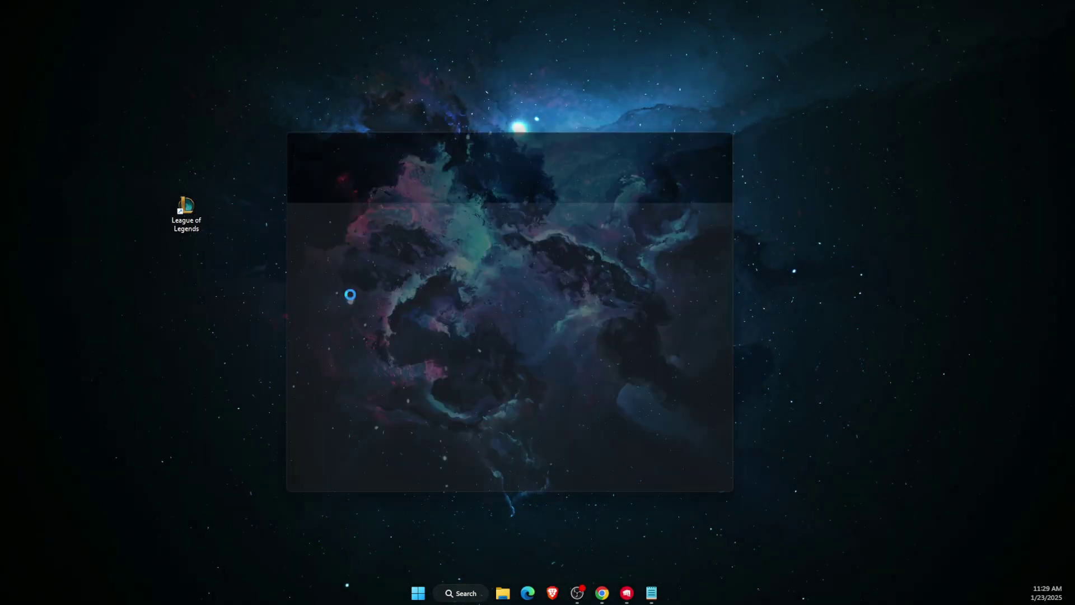
pyautogui.click(469, 155)
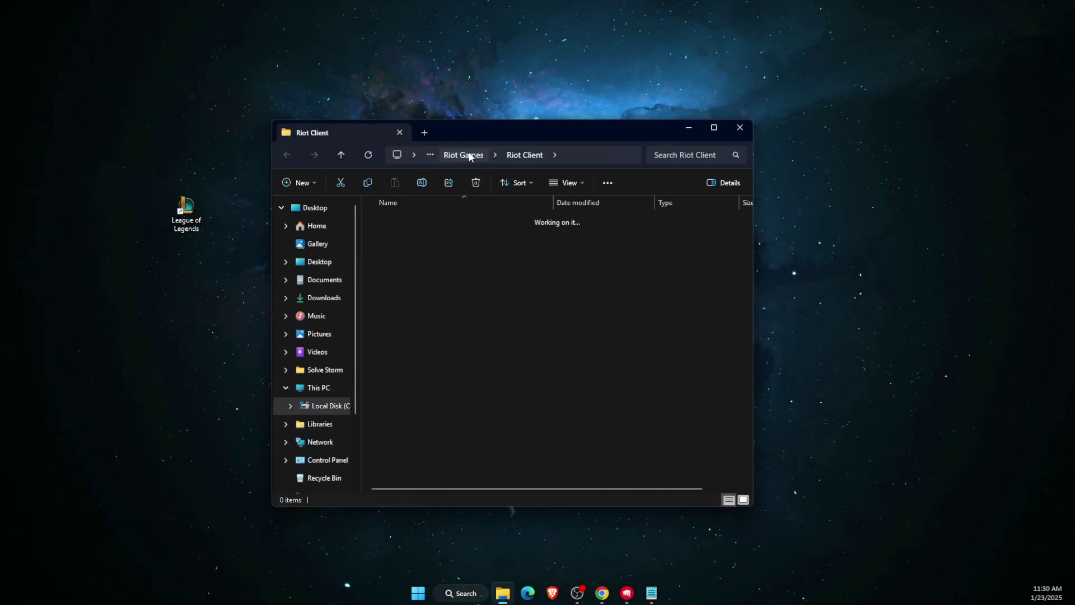
# Rename the League of Legends folder to 'League of Legends old'
pyautogui.click(420, 222)
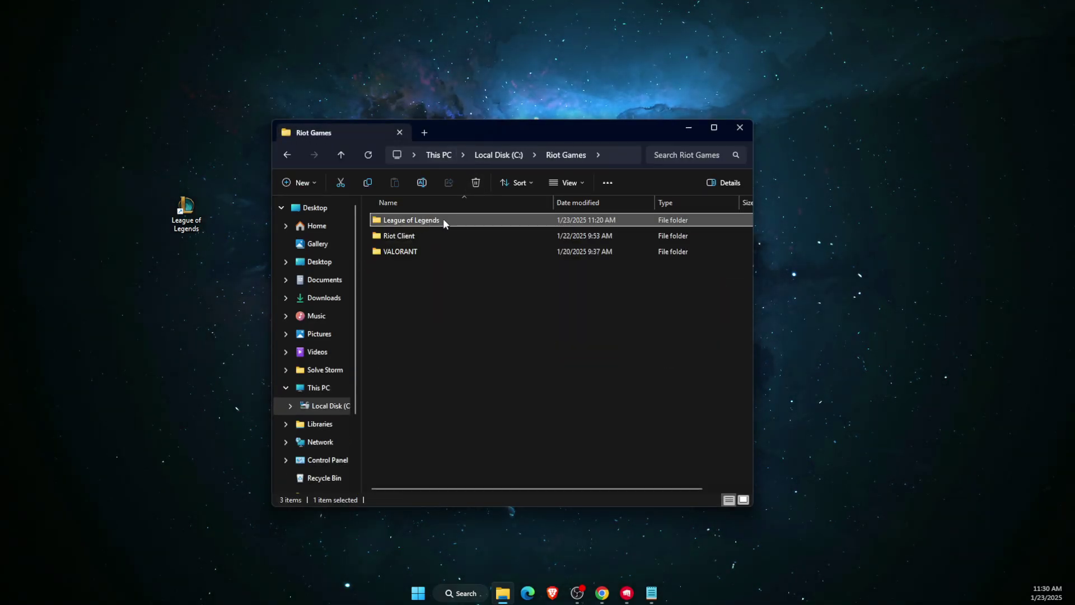
pyautogui.rightClick(443, 221)
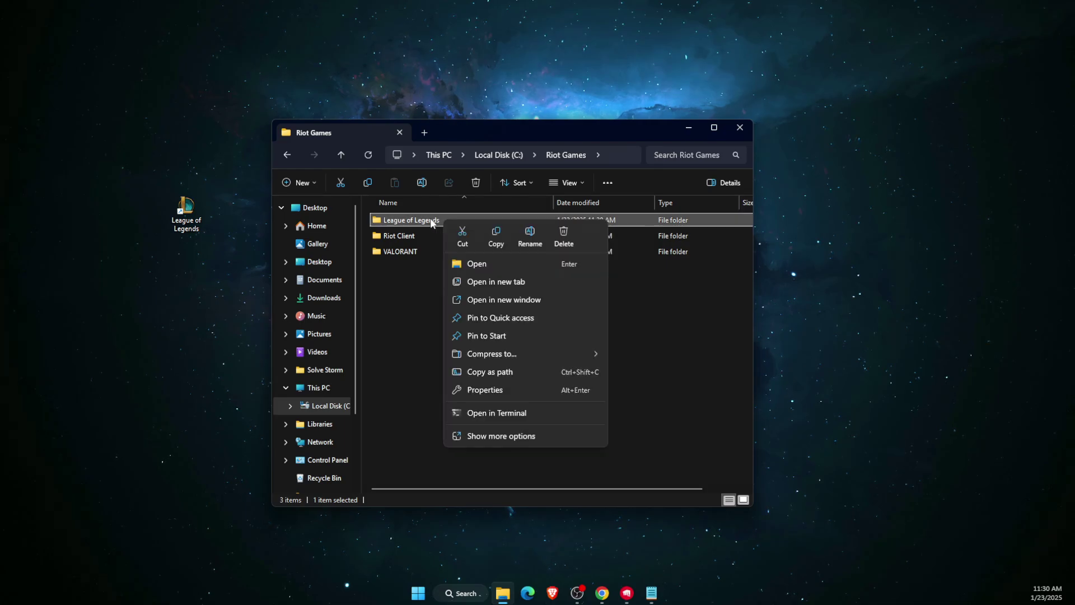
pyautogui.click(437, 222)
pyautogui.click(440, 222)
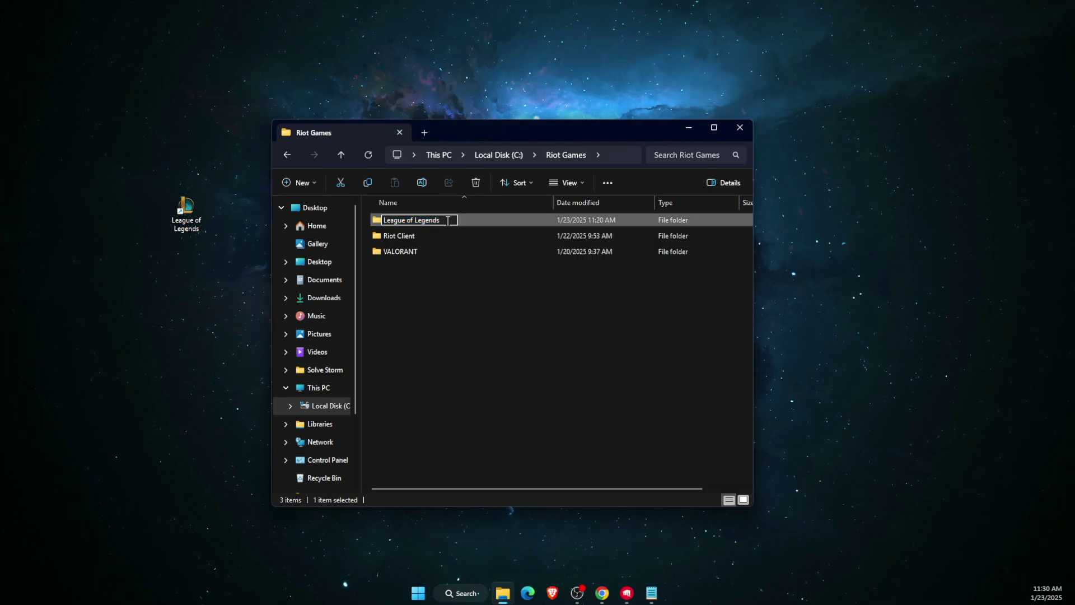
pyautogui.write('old')
pyautogui.press('Return')
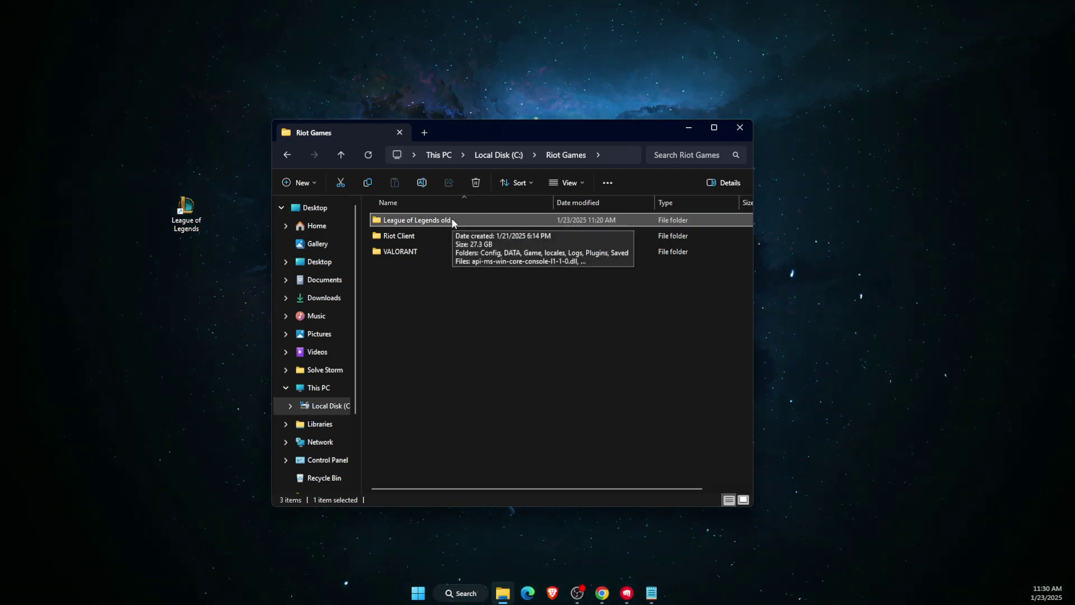
# Close the Riot Games folder, restore Riot Client and start the League of Legends update
pyautogui.click(740, 128)
pyautogui.moveTo(627, 588)
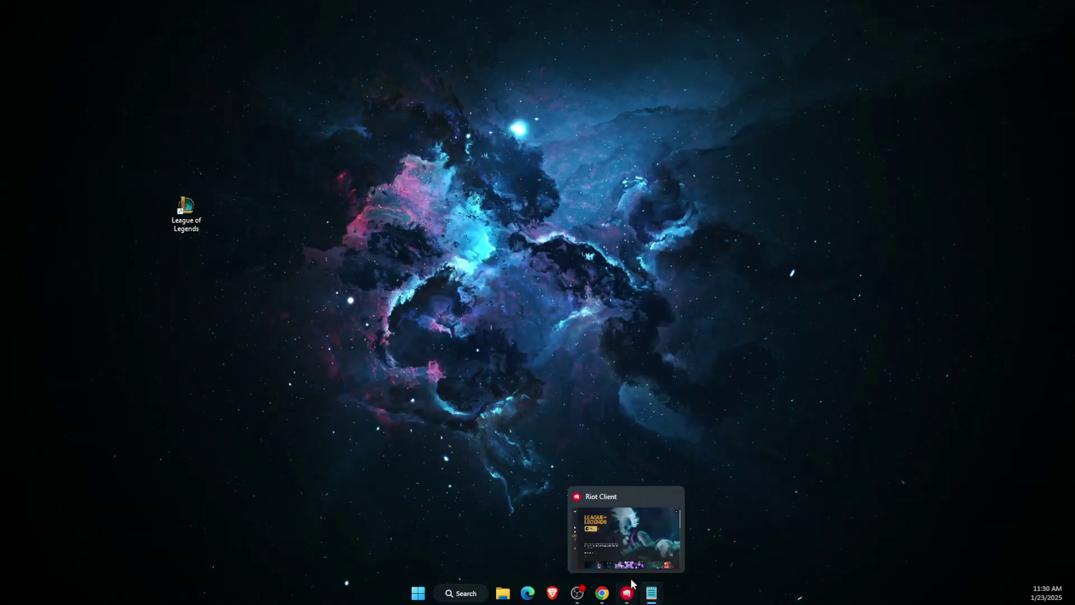
pyautogui.click(616, 560)
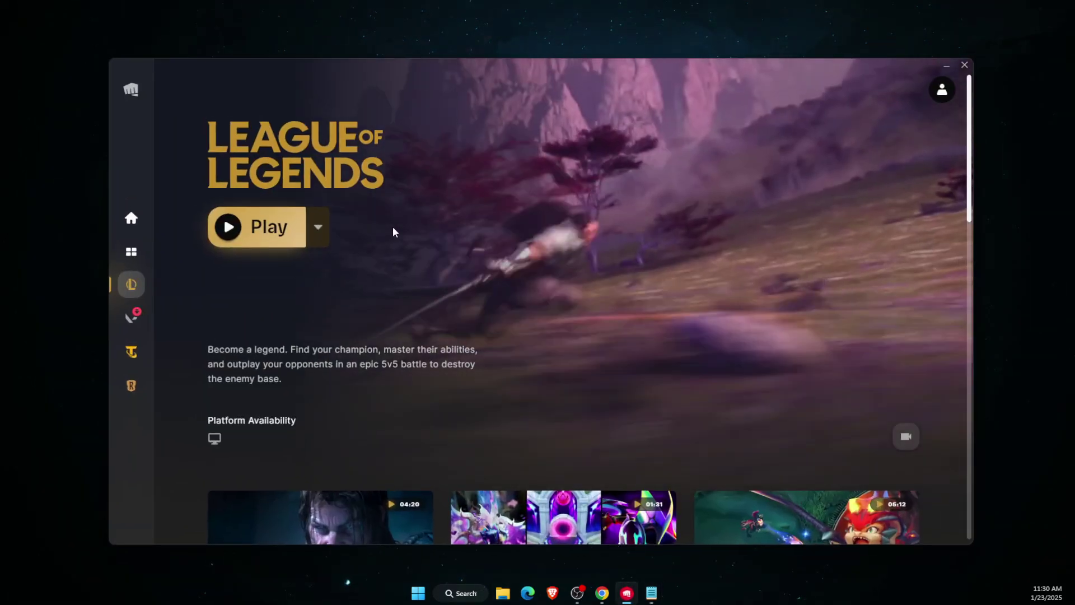
pyautogui.click(320, 228)
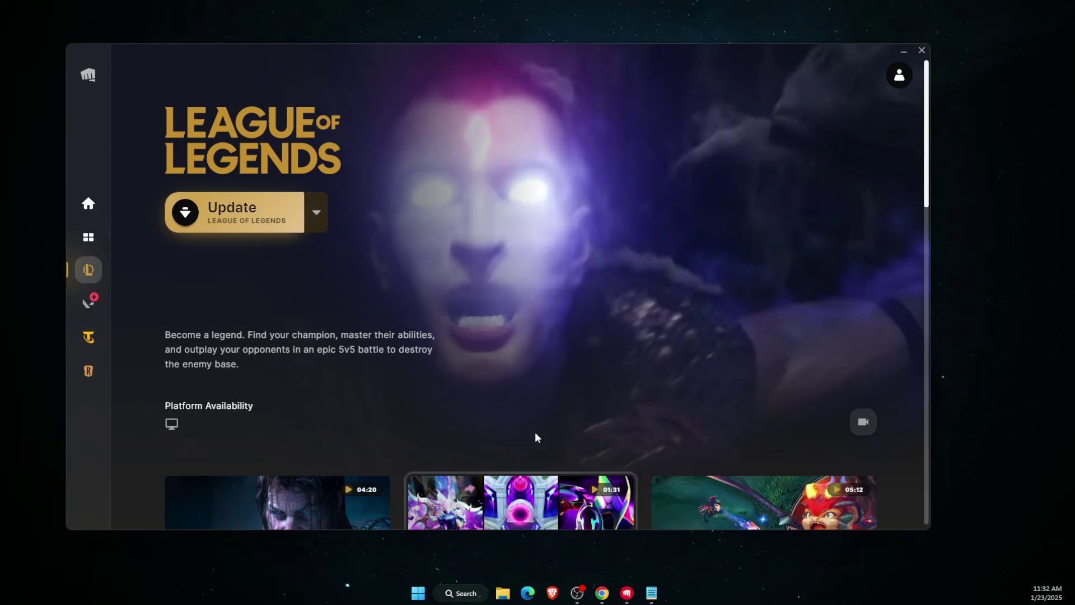
pyautogui.click(252, 226)
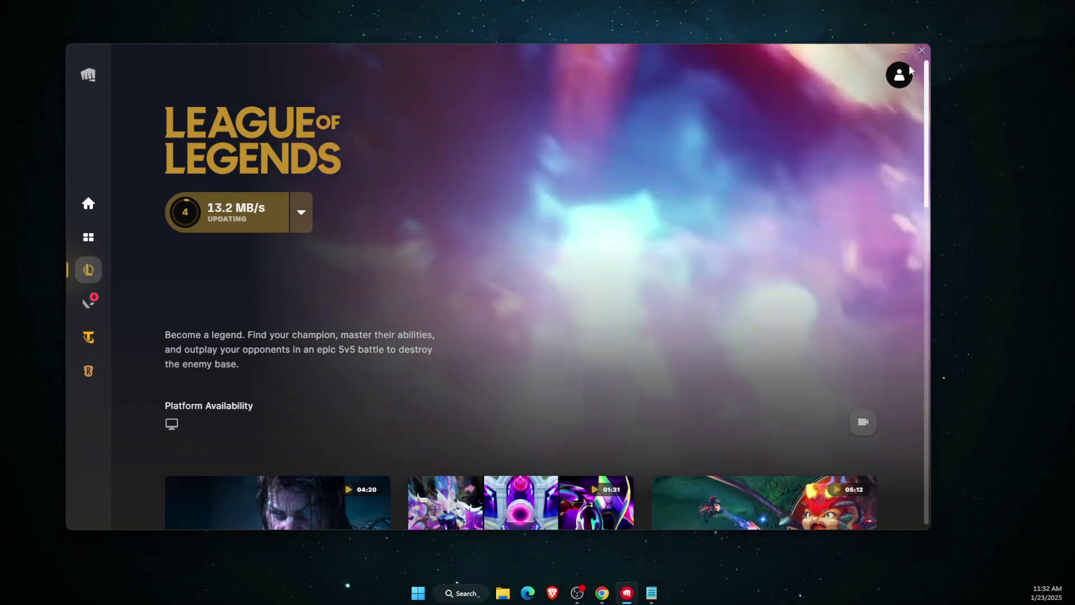
# Start a repair of the League of Legends game files from Riot Client settings
pyautogui.click(909, 70)
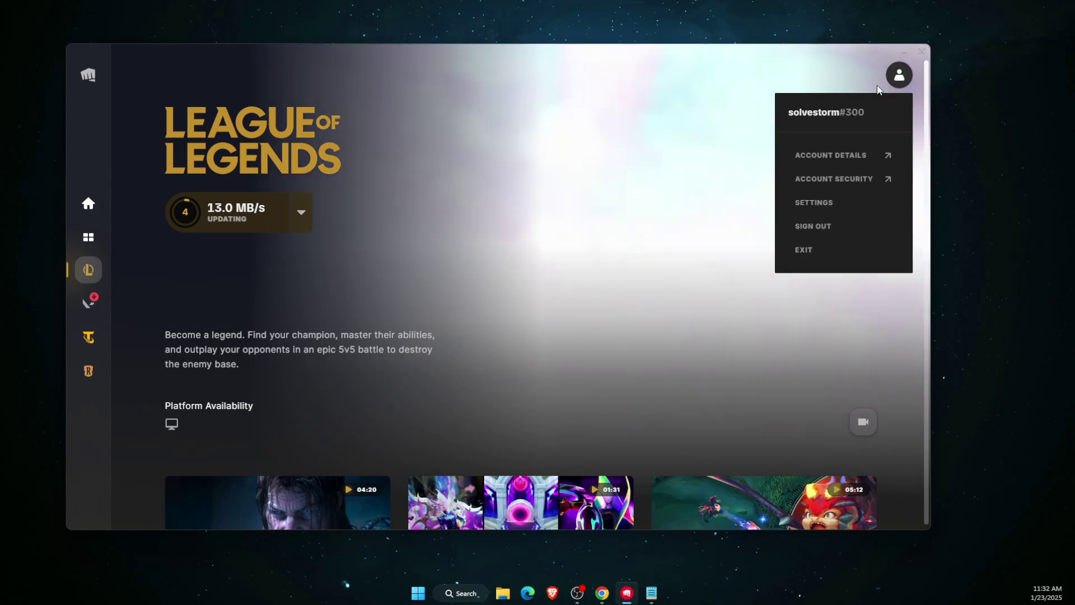
pyautogui.click(816, 204)
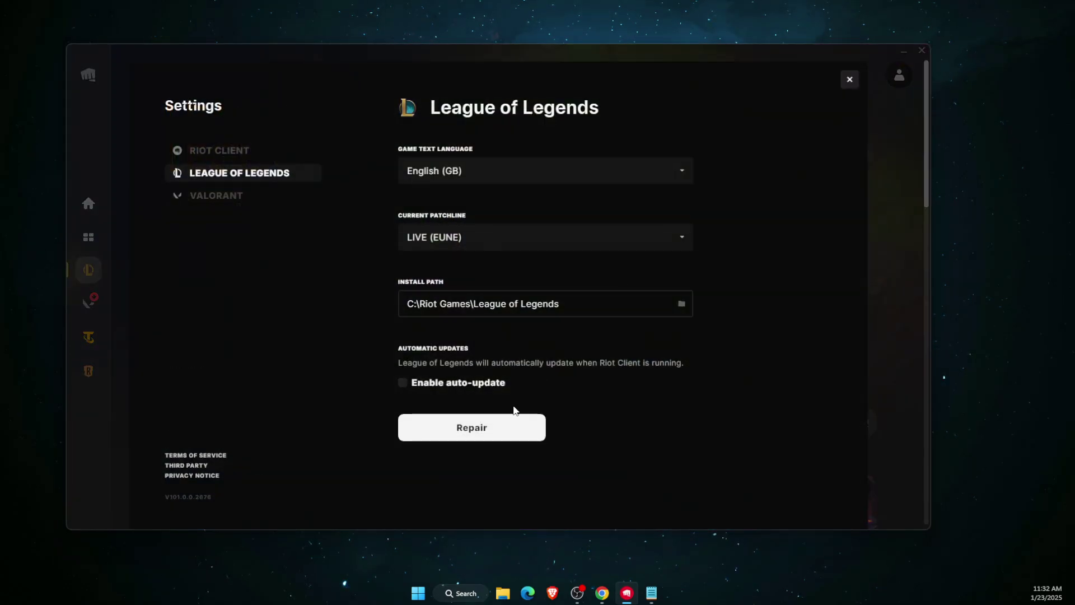
pyautogui.click(489, 439)
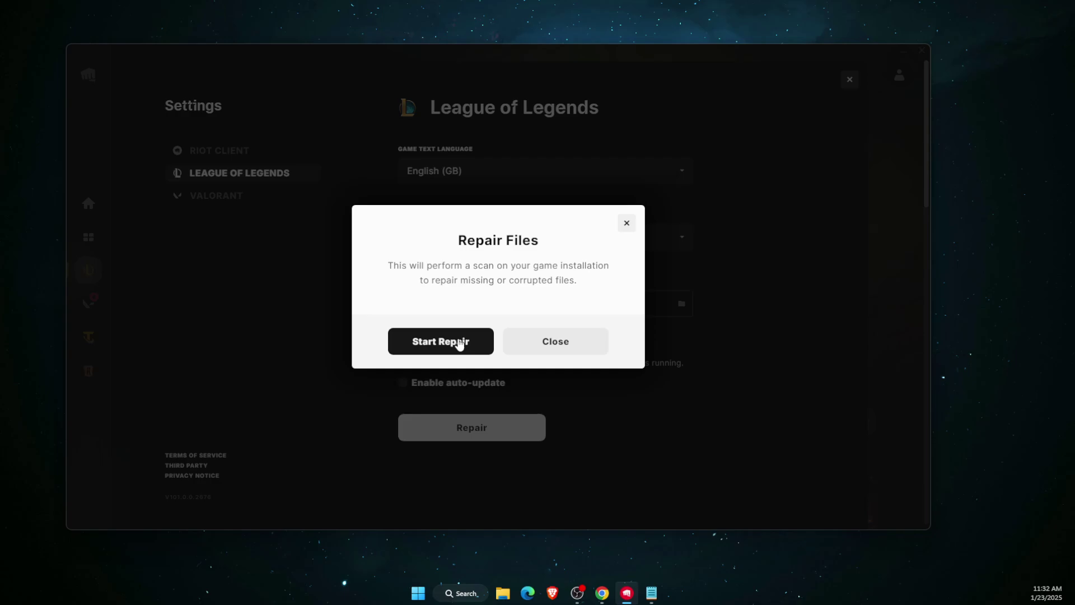
pyautogui.click(459, 344)
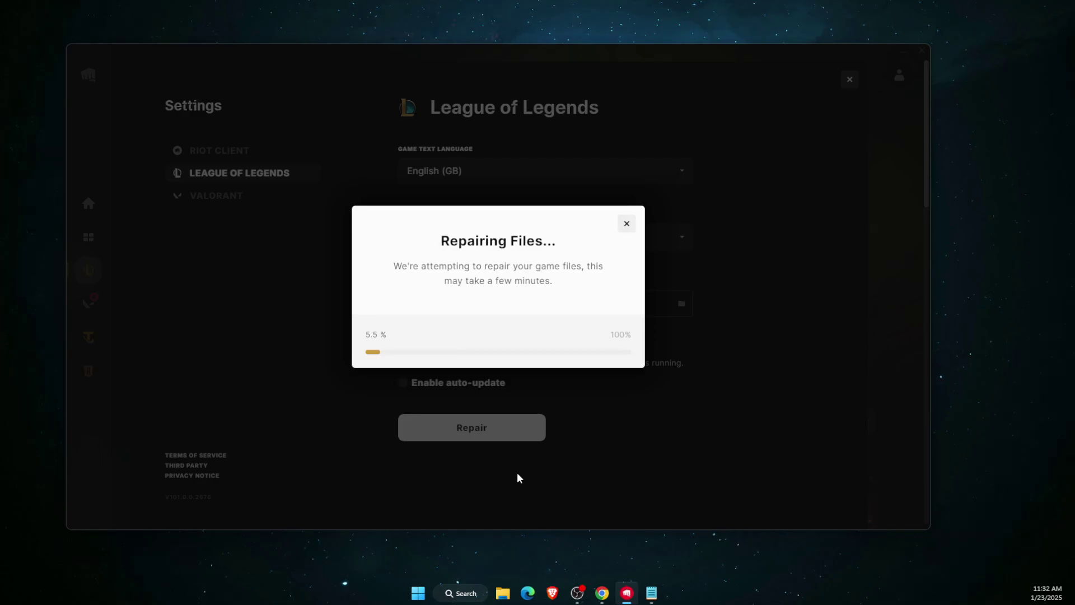